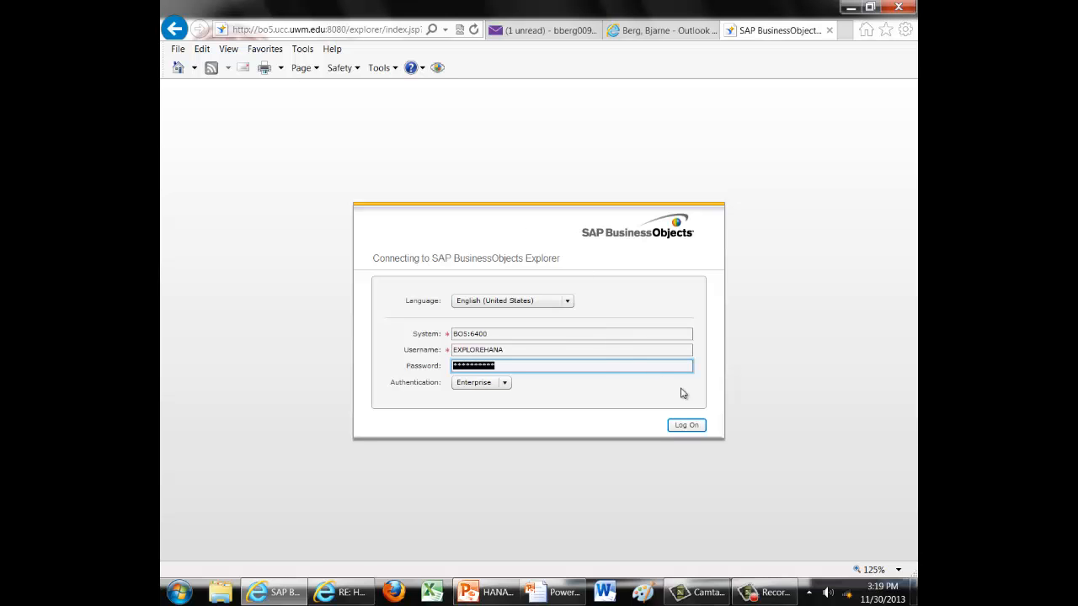
Log on to the Explorer and filter the GBI_SALES_20 data to year 2011 and country Germany.
{"action": "left_click", "coordinate": [686, 425]}
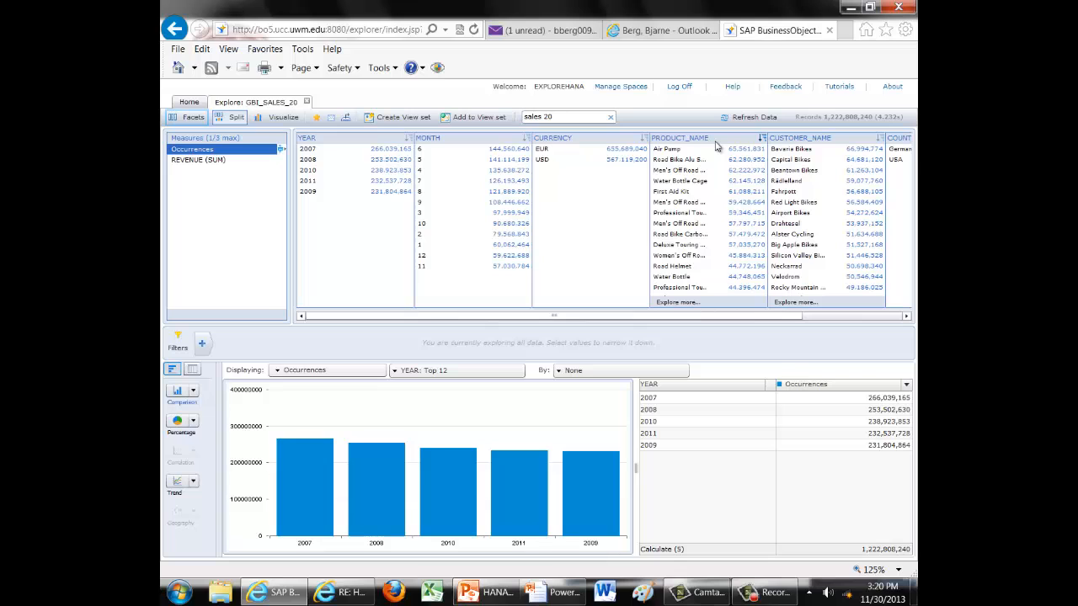
{"action": "left_click", "coordinate": [331, 184]}
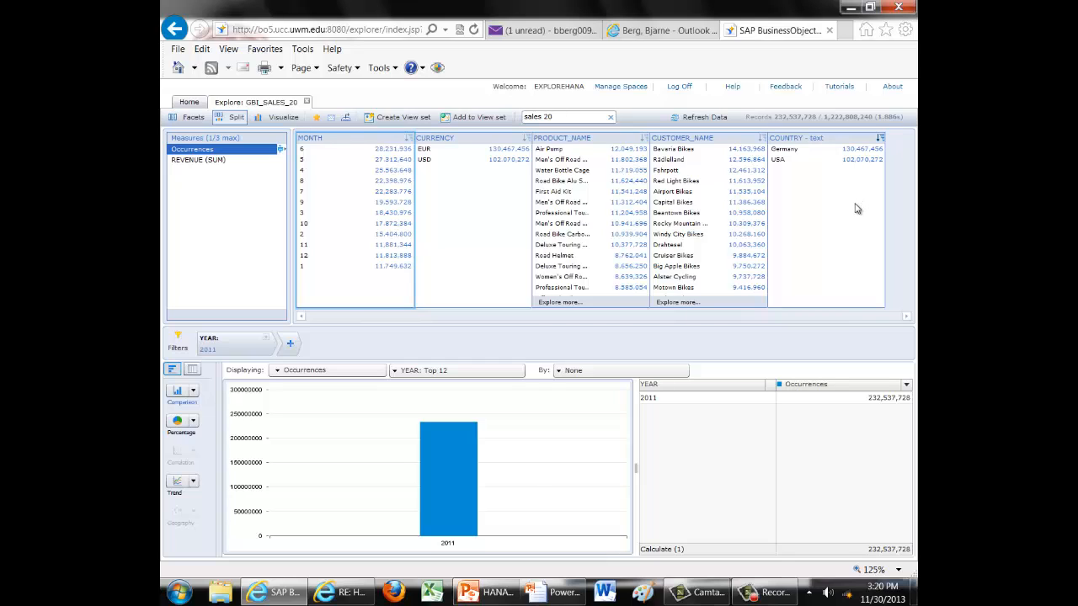
{"action": "left_click", "coordinate": [793, 152]}
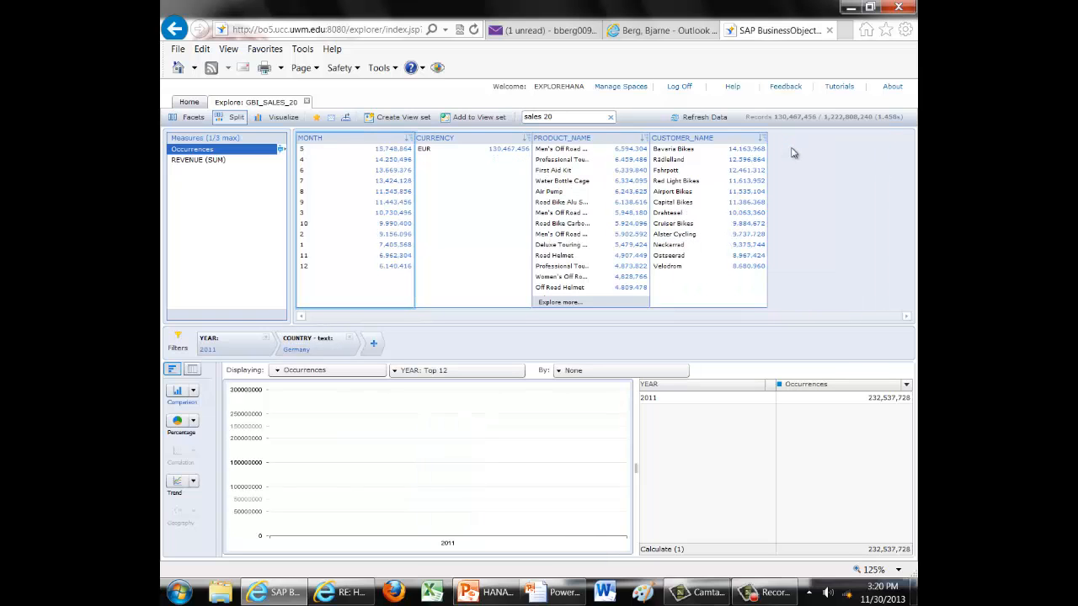
Break the chart down by CUSTOMER_NAME and switch its measure to REVENUE (SUM).
{"action": "left_click", "coordinate": [393, 374]}
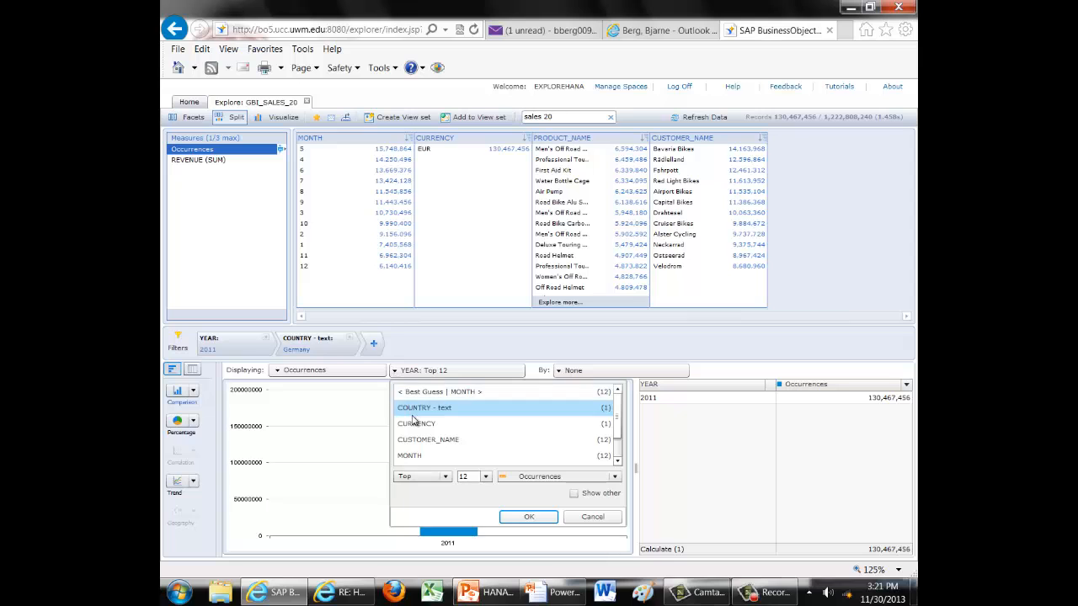
{"action": "left_click", "coordinate": [427, 444]}
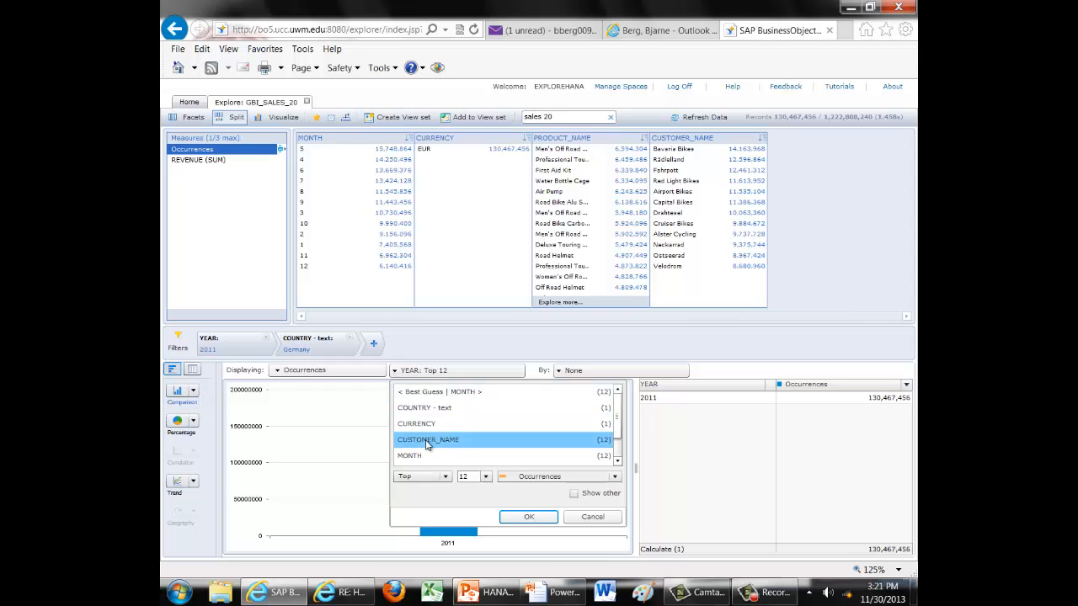
{"action": "double_click", "coordinate": [426, 441]}
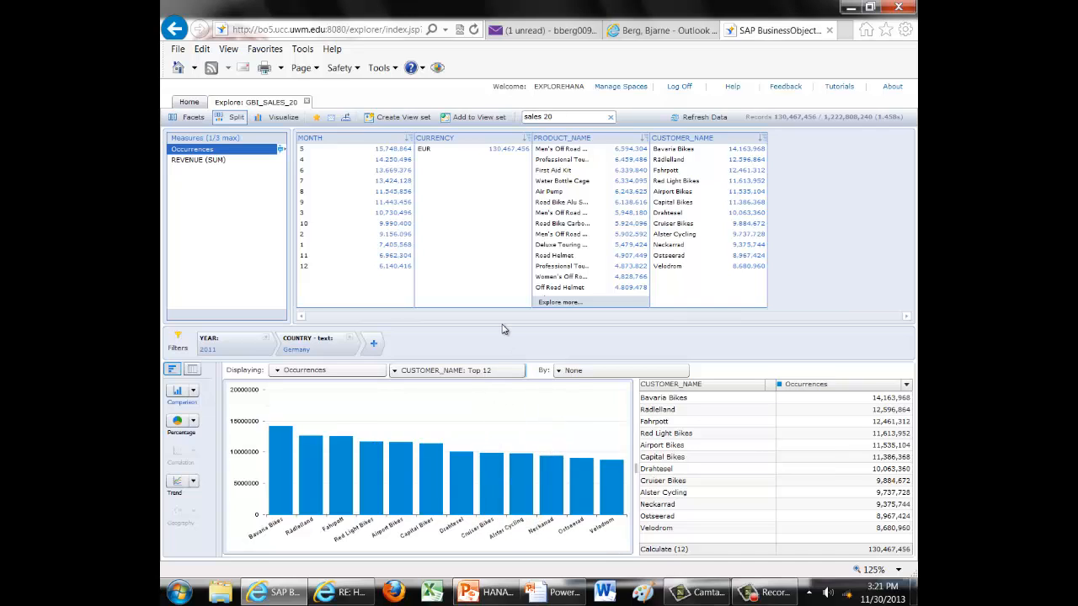
{"action": "left_click", "coordinate": [210, 160]}
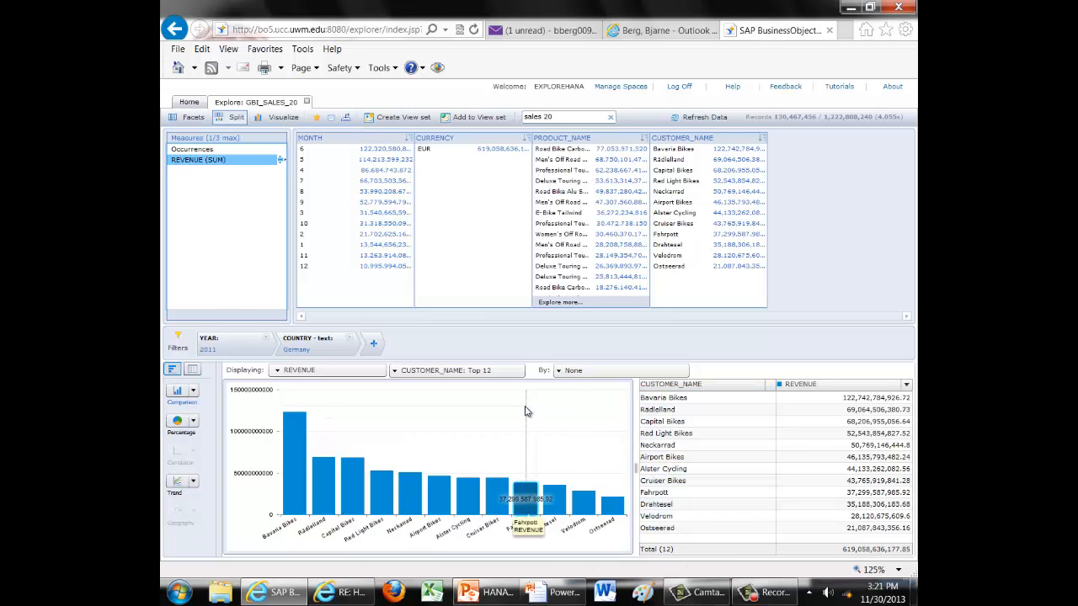
Show only the visualization and extend the chart to the top 20 customers by revenue.
{"action": "left_click", "coordinate": [283, 118]}
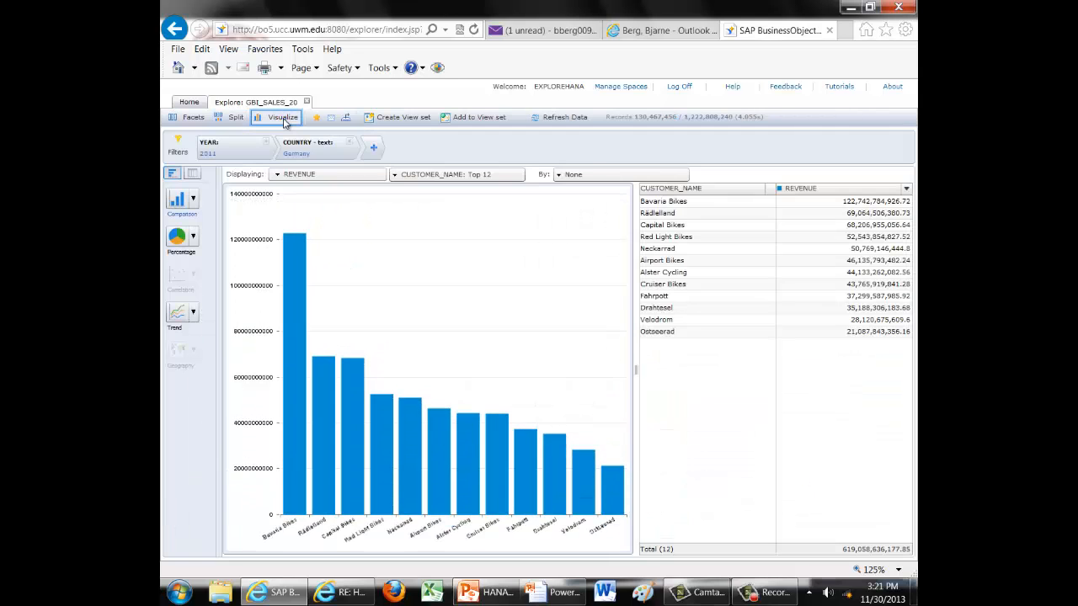
{"action": "left_click", "coordinate": [395, 175]}
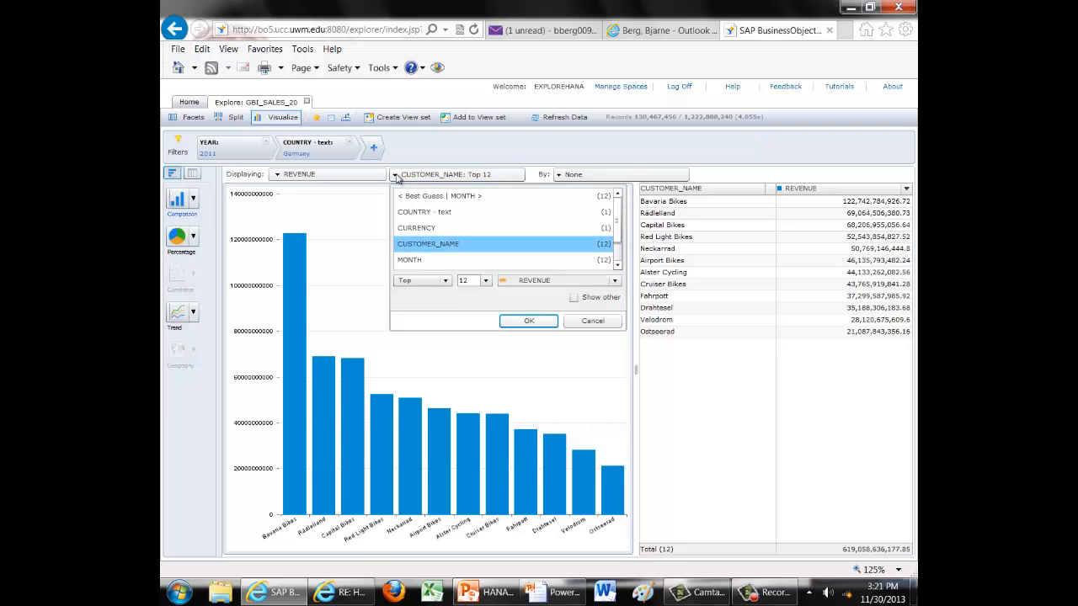
{"action": "left_click", "coordinate": [485, 280]}
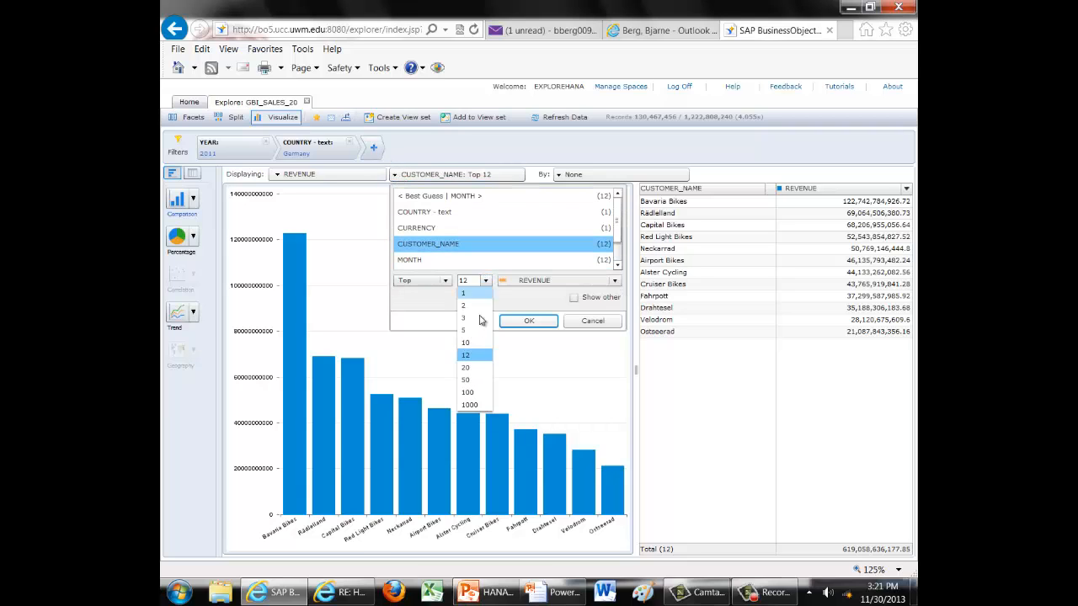
{"action": "left_click", "coordinate": [472, 367]}
{"action": "left_click", "coordinate": [529, 321]}
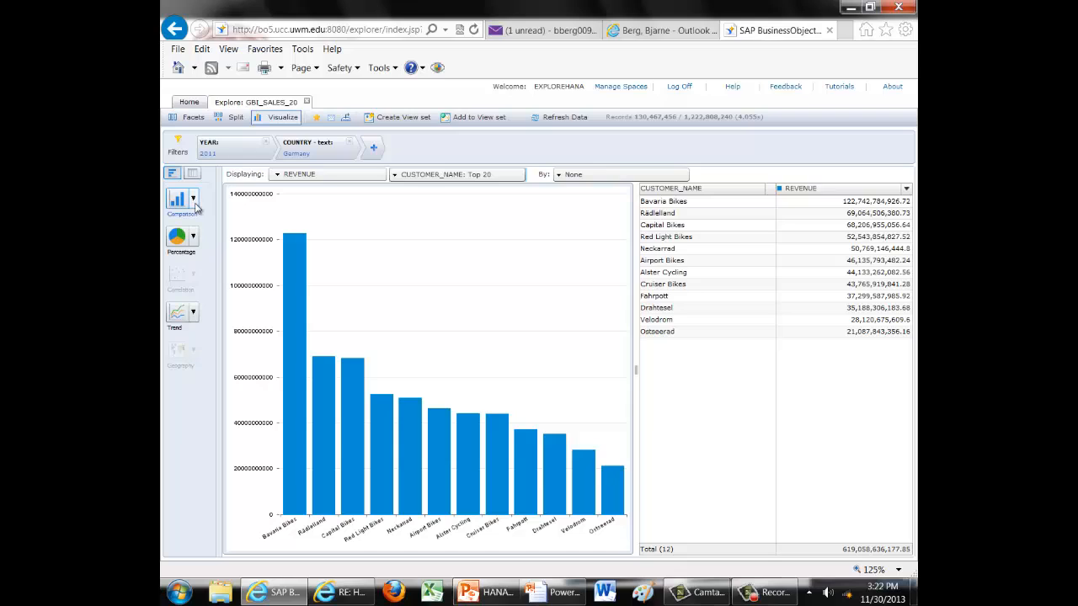
Remove the Germany country filter and show the customers' revenue as a tag cloud.
{"action": "left_click", "coordinate": [355, 147]}
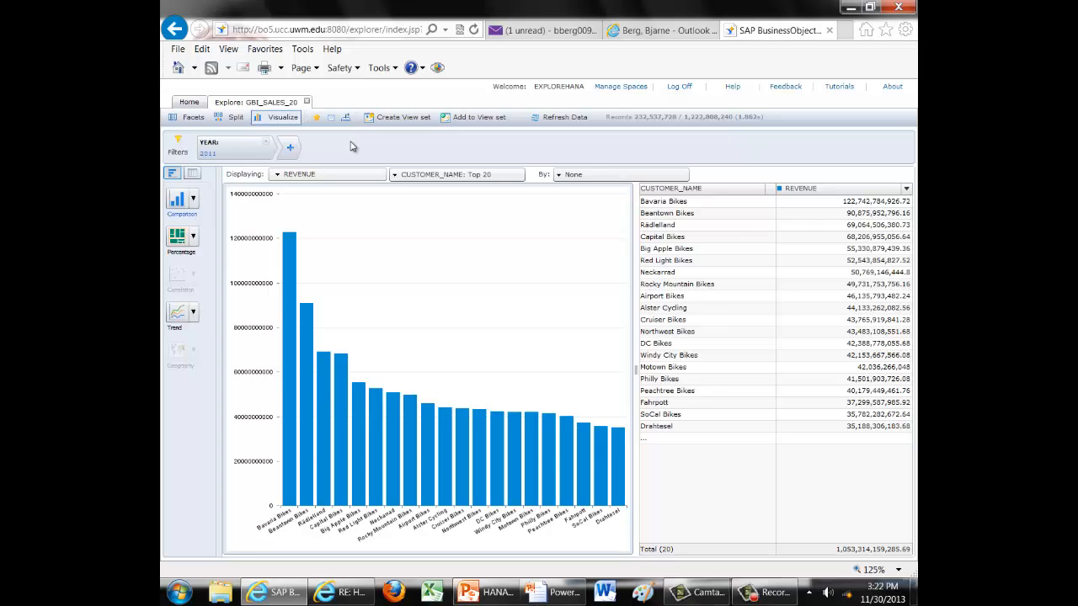
{"action": "left_click", "coordinate": [194, 200]}
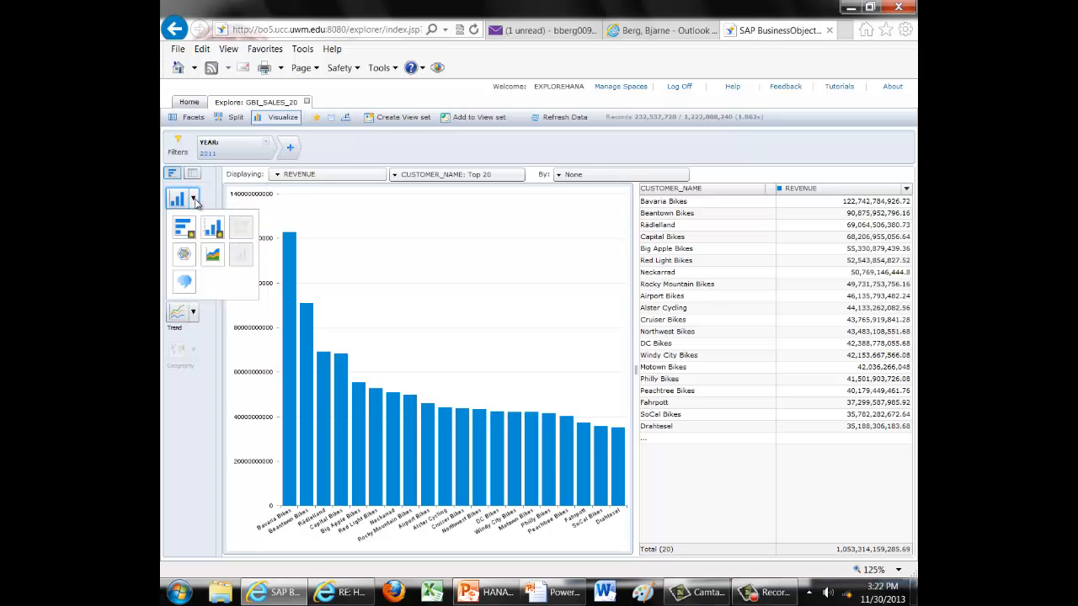
{"action": "left_click", "coordinate": [184, 281]}
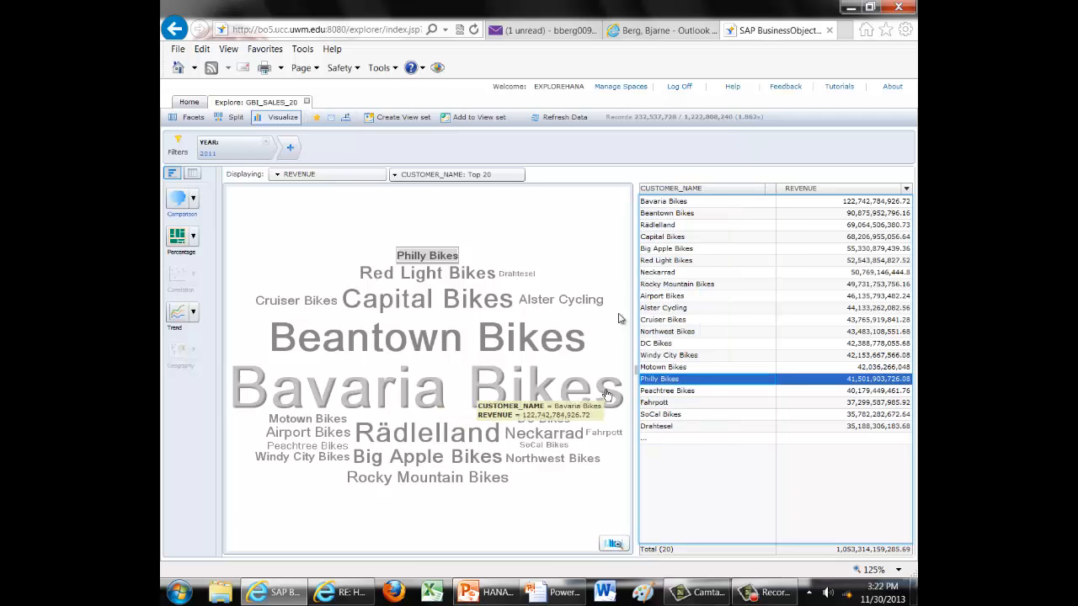
Highlight Red Light Bikes and show the customers' revenue shares as a percentage treemap.
{"action": "left_click", "coordinate": [683, 262]}
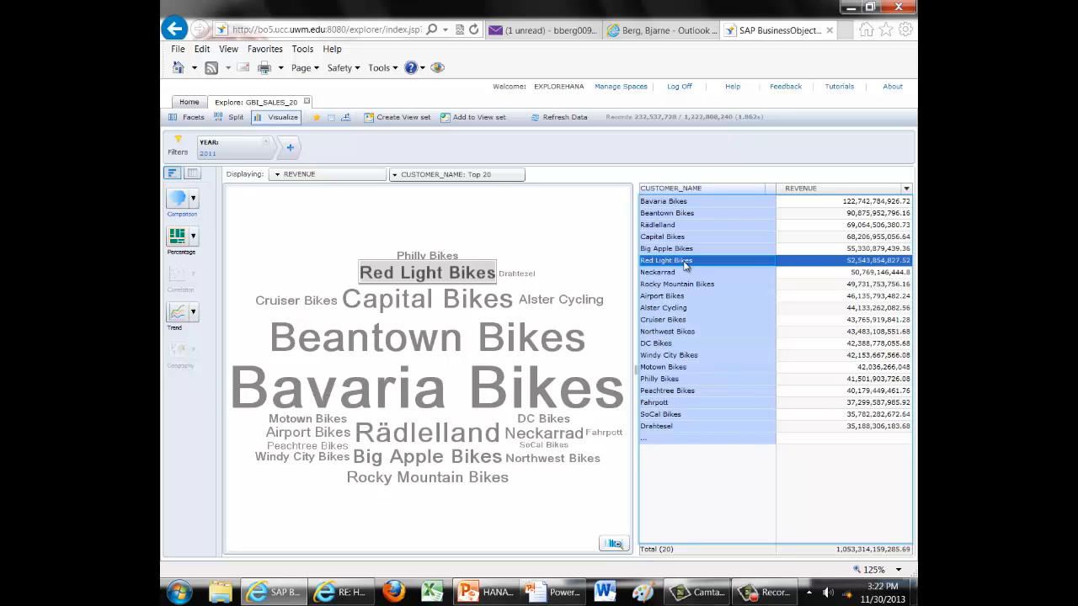
{"action": "left_click", "coordinate": [192, 237]}
{"action": "left_click", "coordinate": [212, 292]}
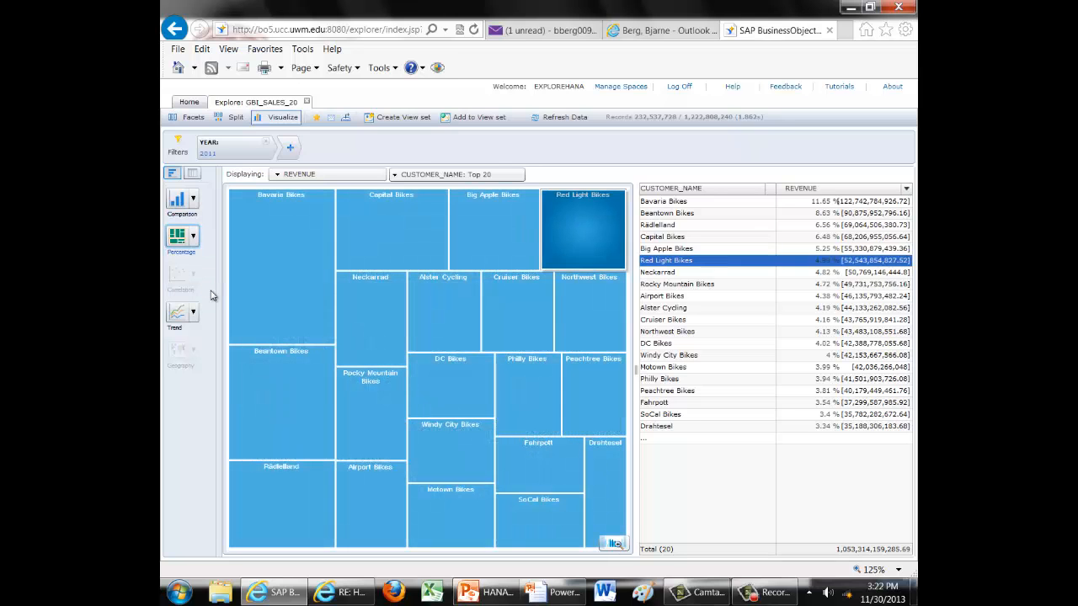
Show the 2011 sales records as a data table and return to the split layout with the facets.
{"action": "mouse_move", "coordinate": [310, 262]}
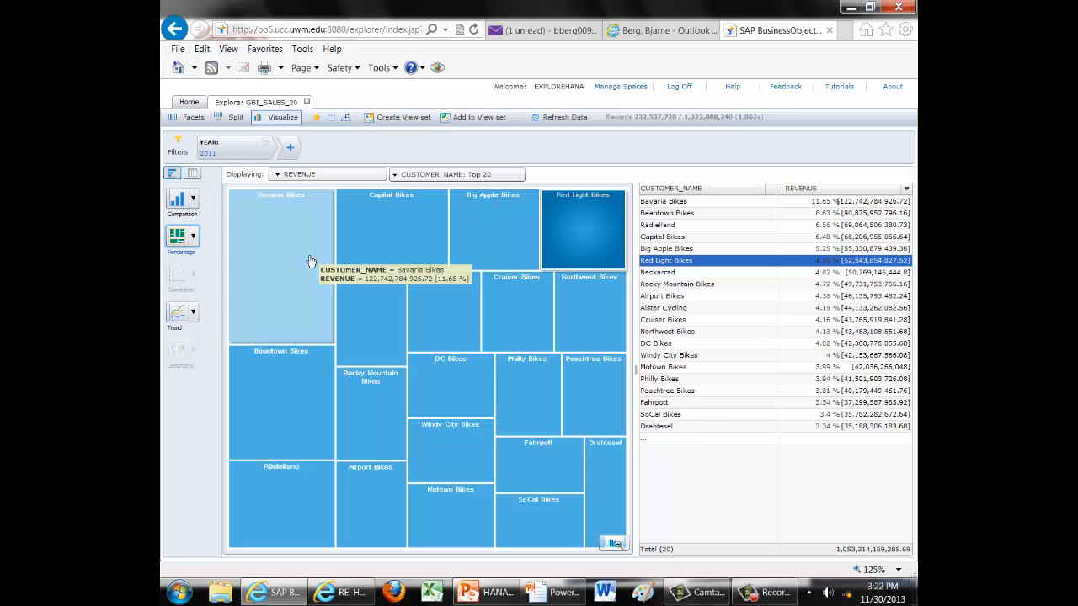
{"action": "left_click", "coordinate": [192, 175]}
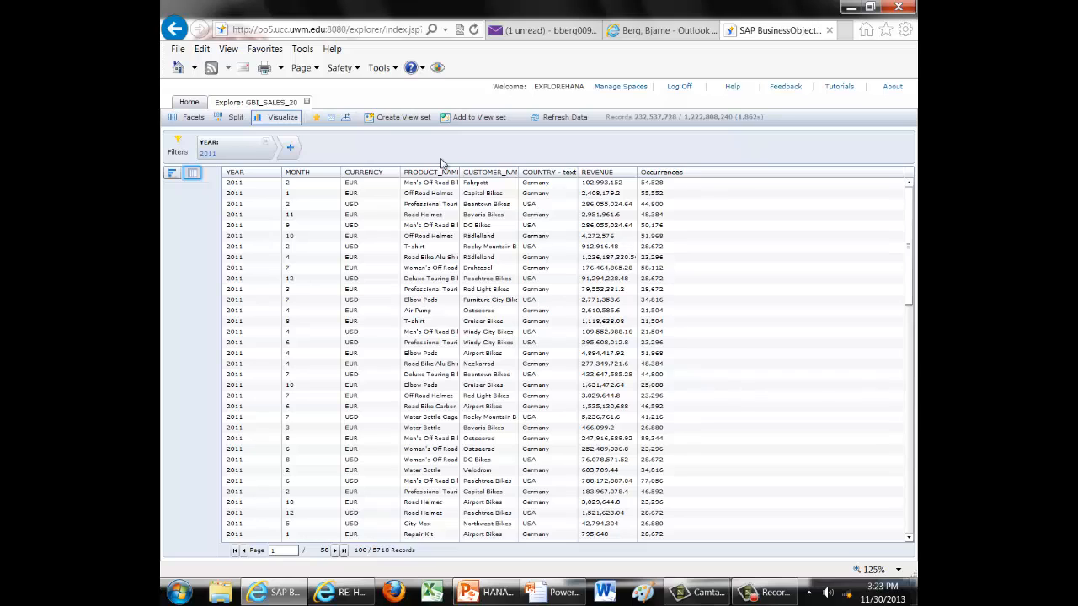
{"action": "left_click", "coordinate": [229, 117]}
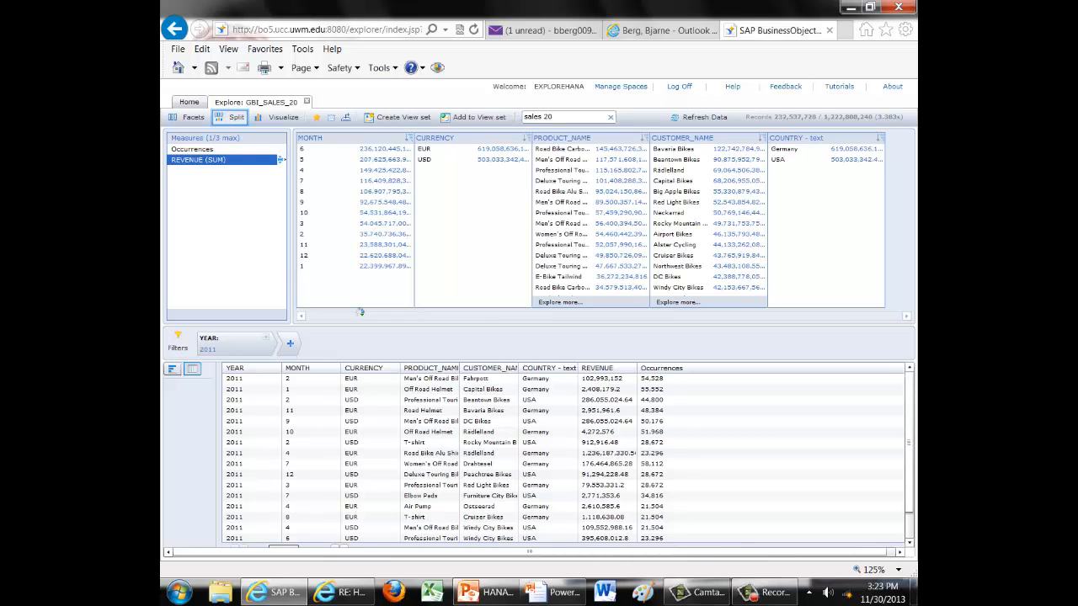
Remove the 2011 year filter and switch the records table back to the chart.
{"action": "left_click", "coordinate": [266, 339]}
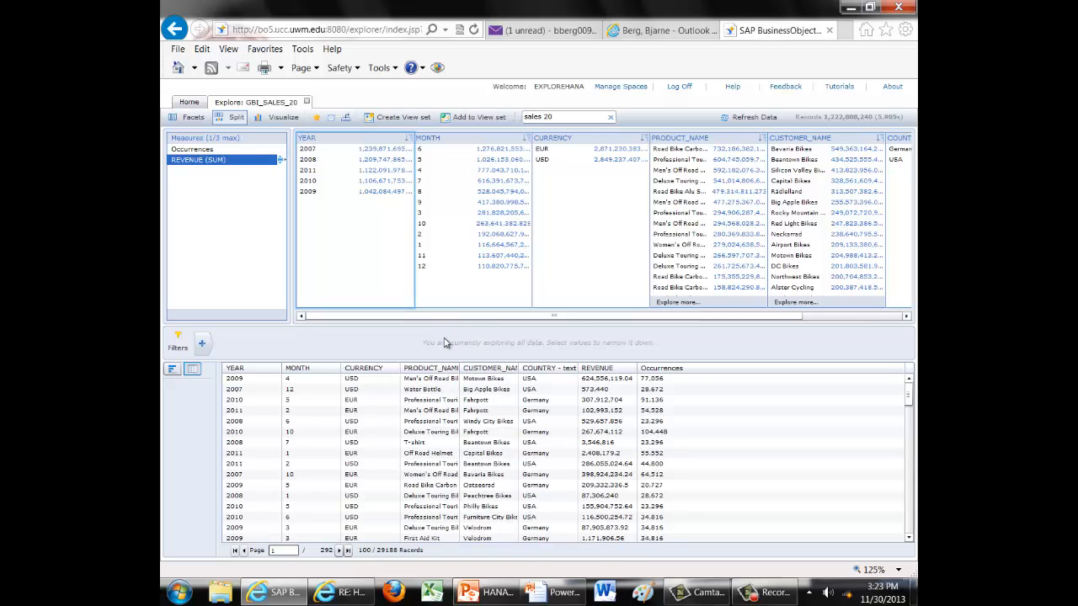
{"action": "left_click", "coordinate": [174, 373]}
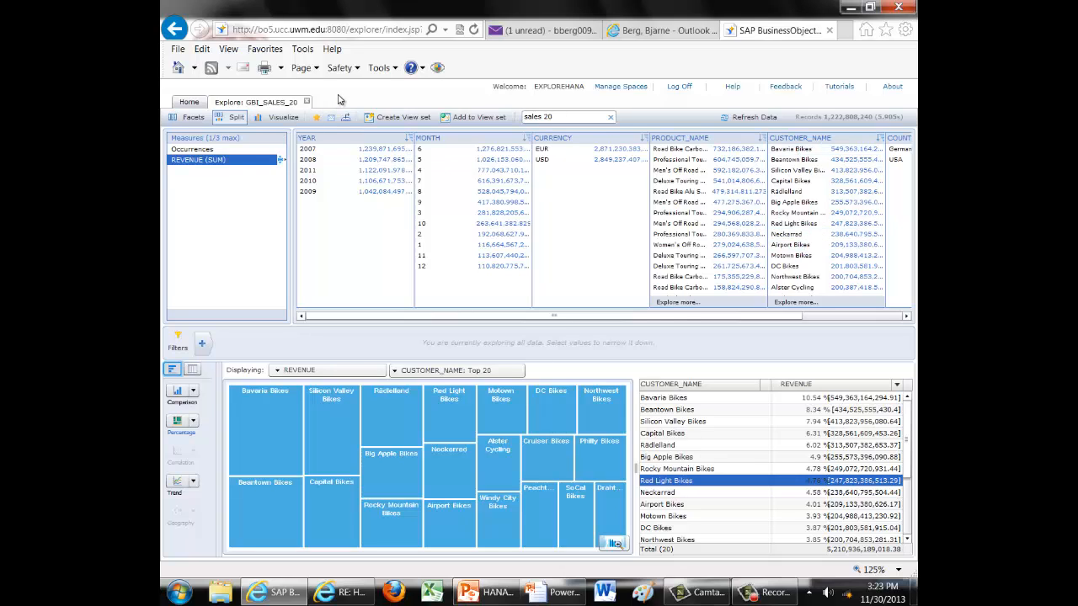
List the information spaces of the SAP HANA - UWM source in Manage Spaces and return to the home list.
{"action": "left_click", "coordinate": [622, 87]}
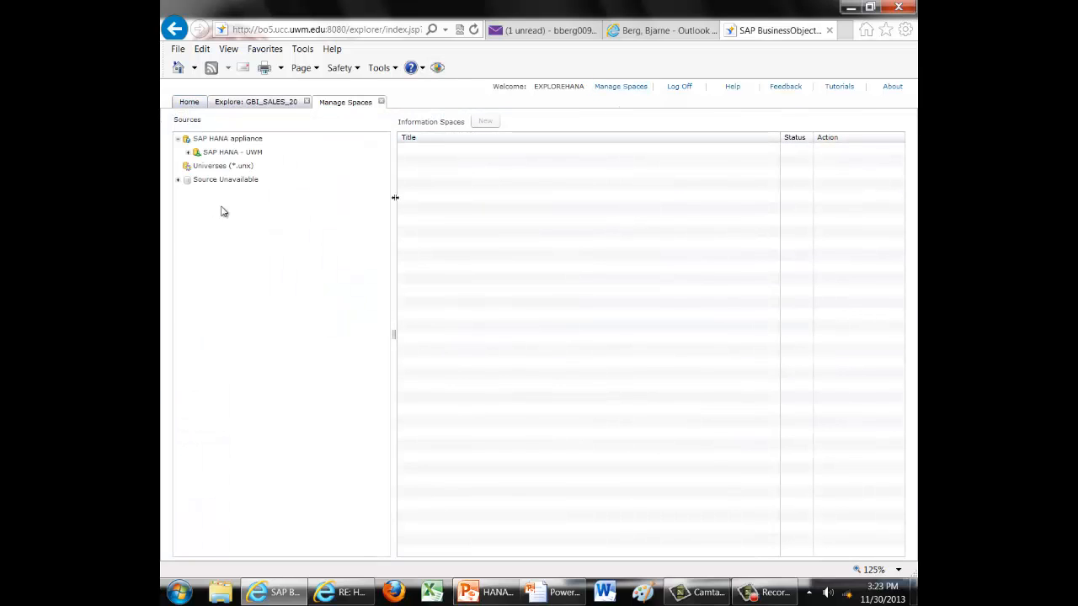
{"action": "left_click", "coordinate": [207, 154]}
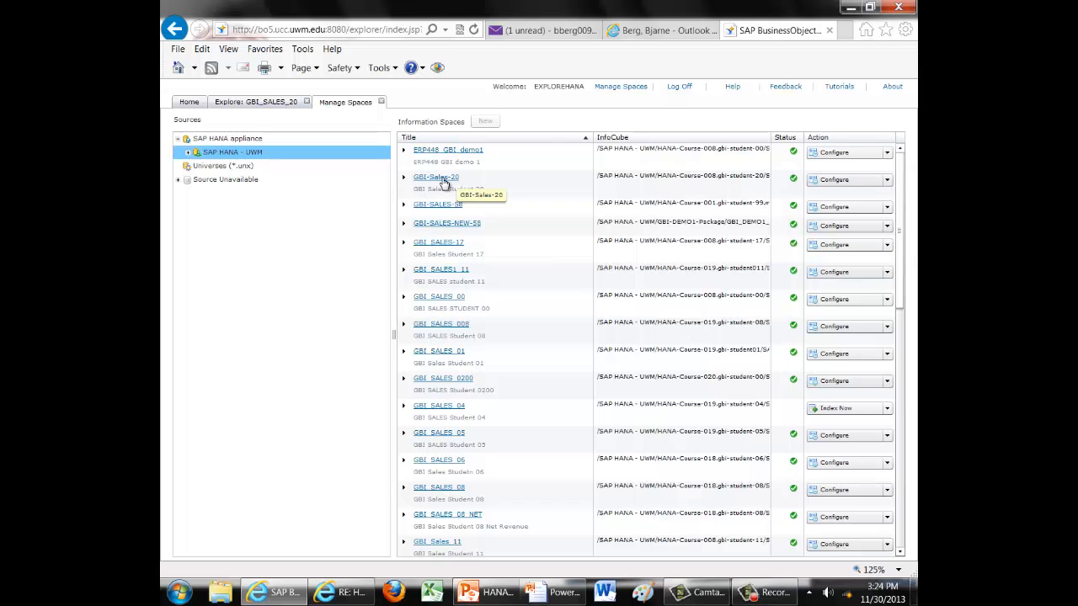
{"action": "left_click", "coordinate": [190, 103]}
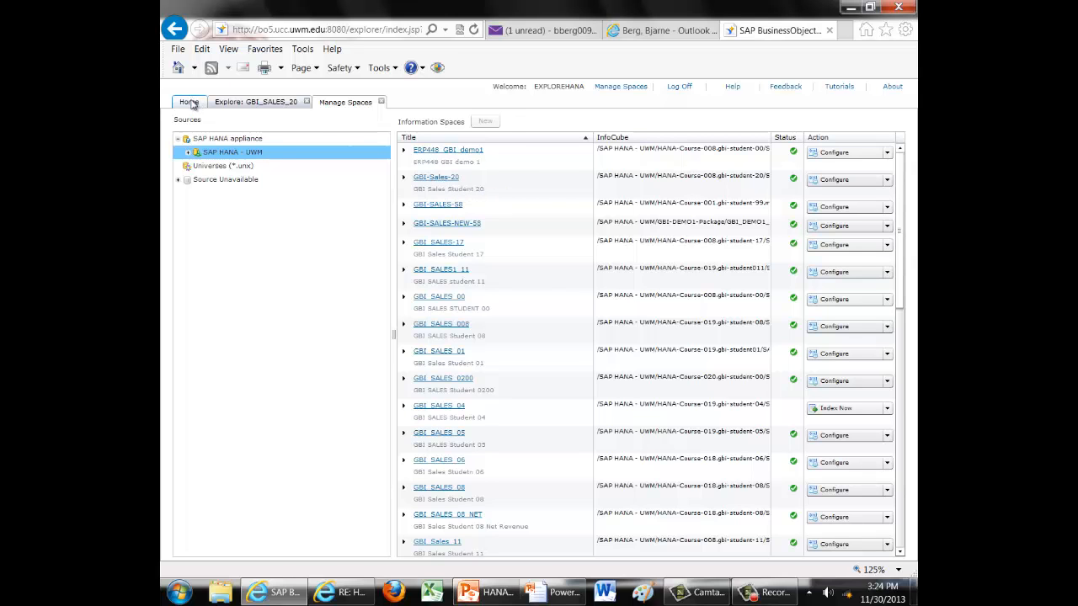
{"action": "left_click", "coordinate": [716, 144]}
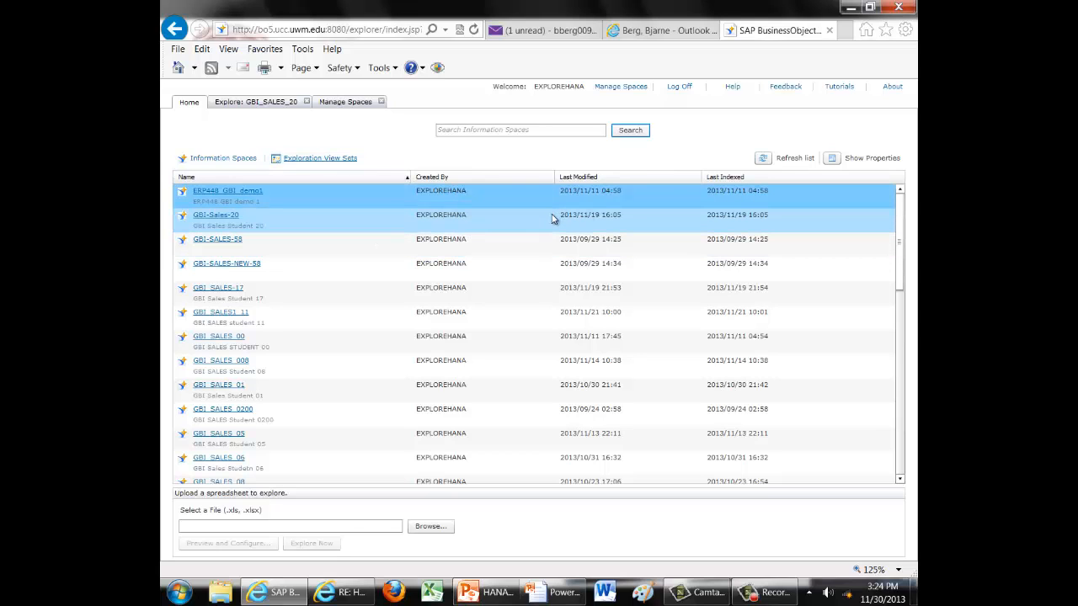
Return to the GBI_SALES_20 exploration and filter the data to month 10.
{"action": "left_click", "coordinate": [264, 103]}
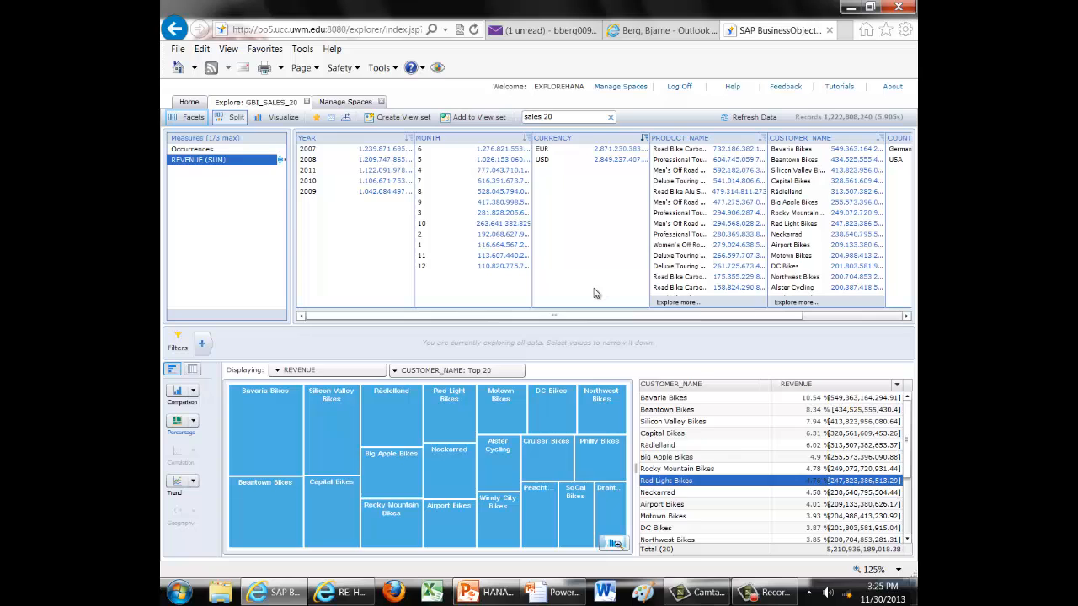
{"action": "left_click", "coordinate": [472, 223]}
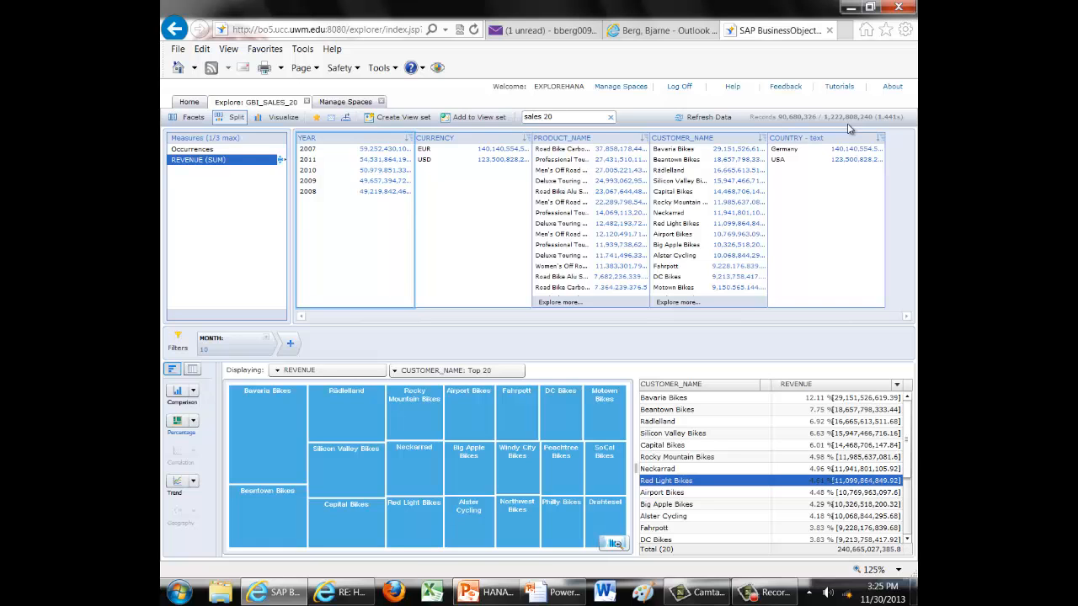
Switch to the HANA DEMO presentation in PowerPoint and resume its slide show.
{"action": "key", "text": "alt+Tab"}
{"action": "key", "text": "alt+Tab"}
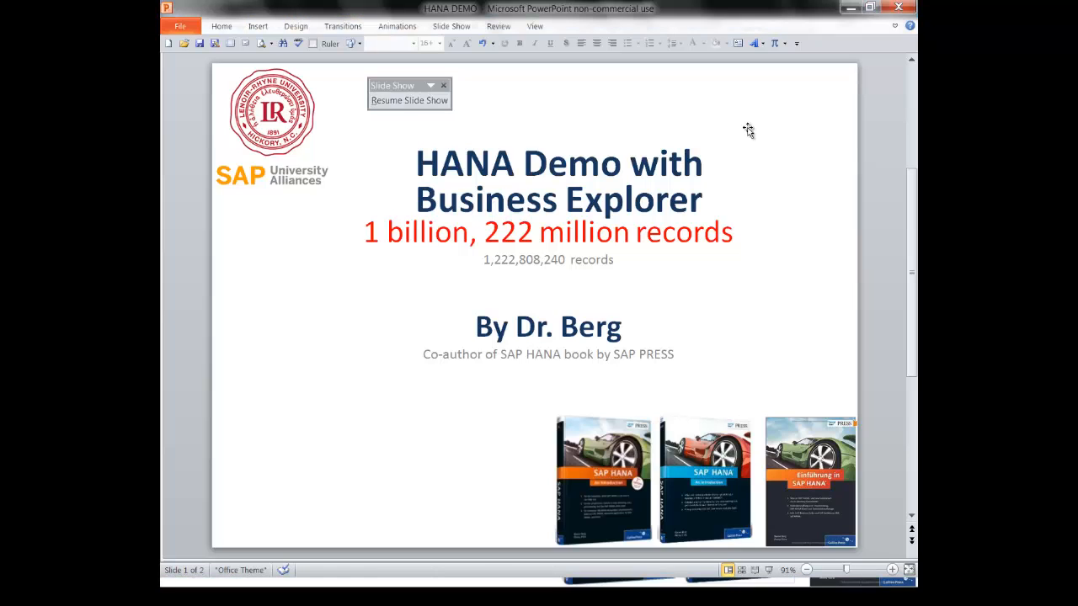
{"action": "left_click", "coordinate": [402, 107]}
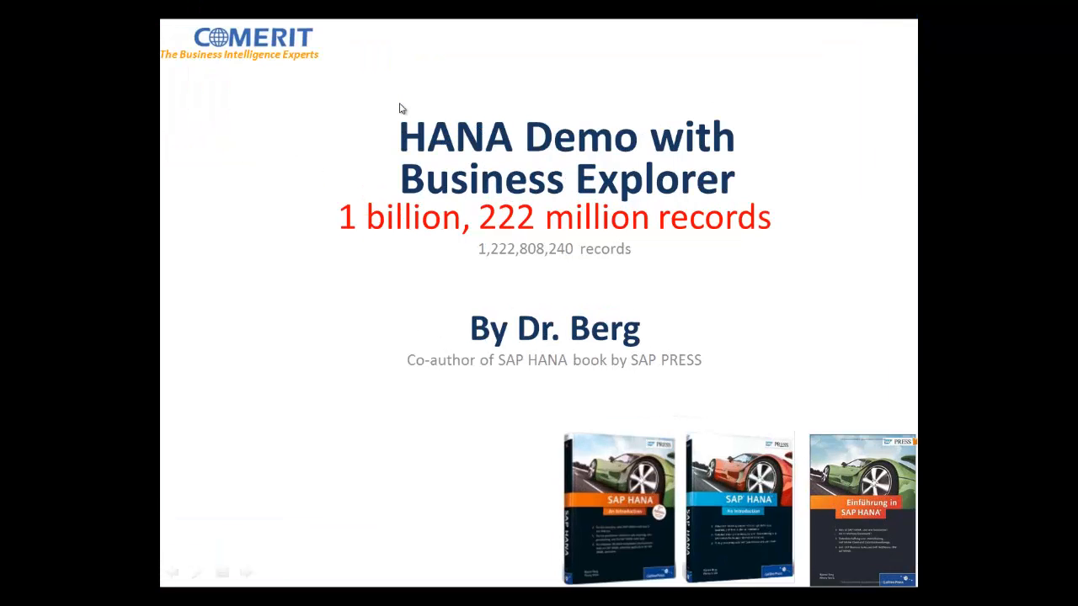